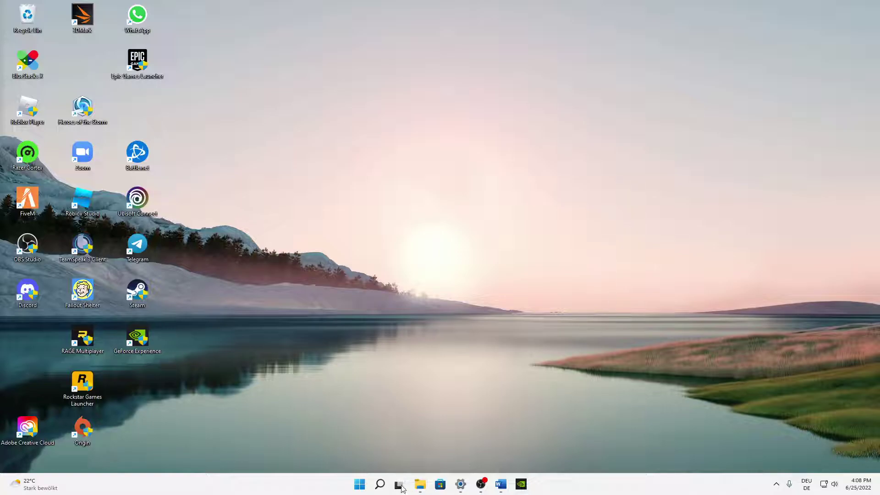
- Search Windows for Task Manager, open it, and expand it to the detailed process view
{"action": "left_click", "coordinate": [382, 484]}
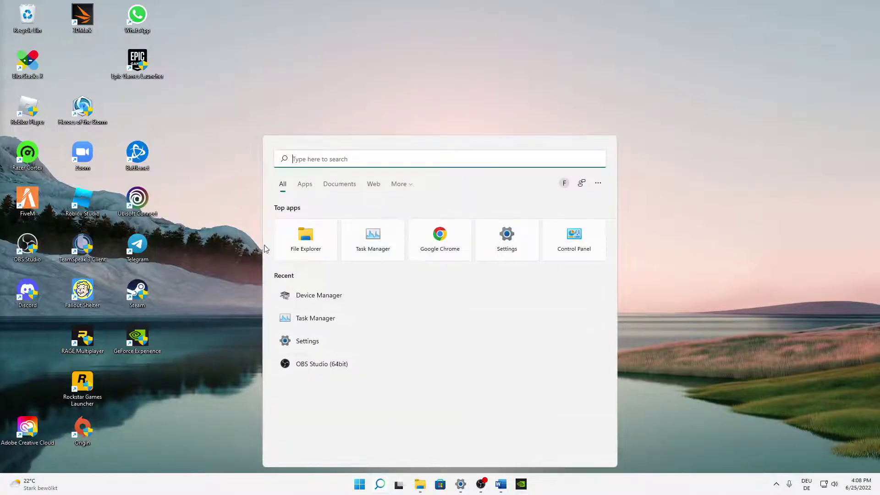
{"action": "type", "text": "tas"}
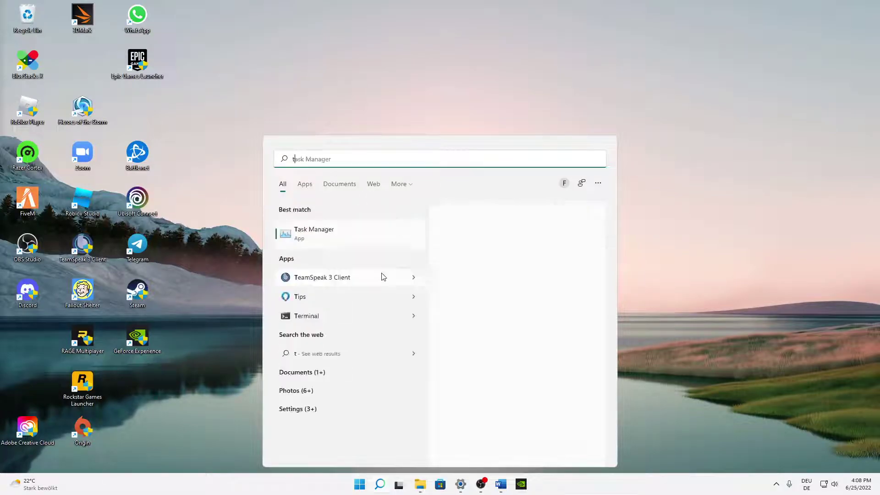
{"action": "left_click", "coordinate": [386, 244]}
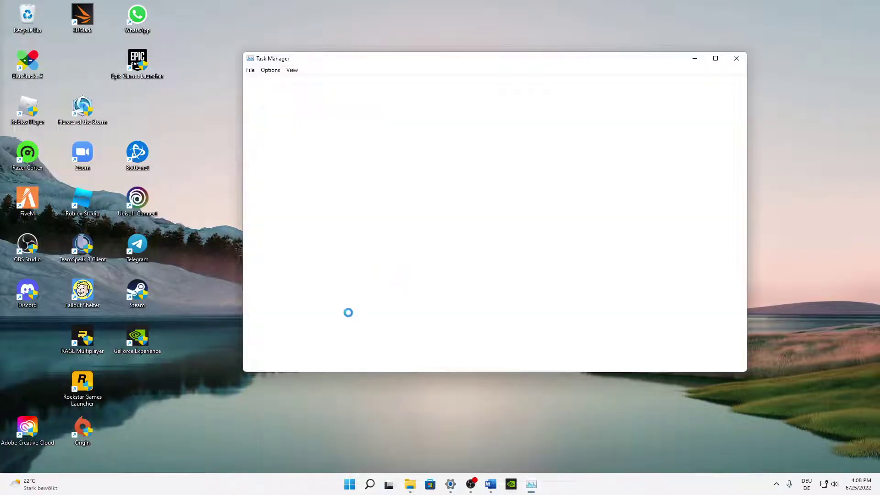
{"action": "left_click", "coordinate": [263, 361]}
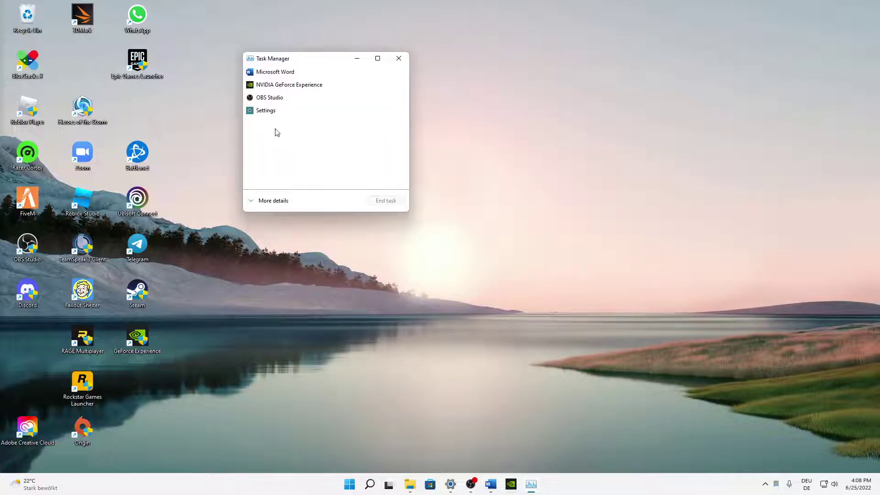
{"action": "left_click", "coordinate": [270, 202]}
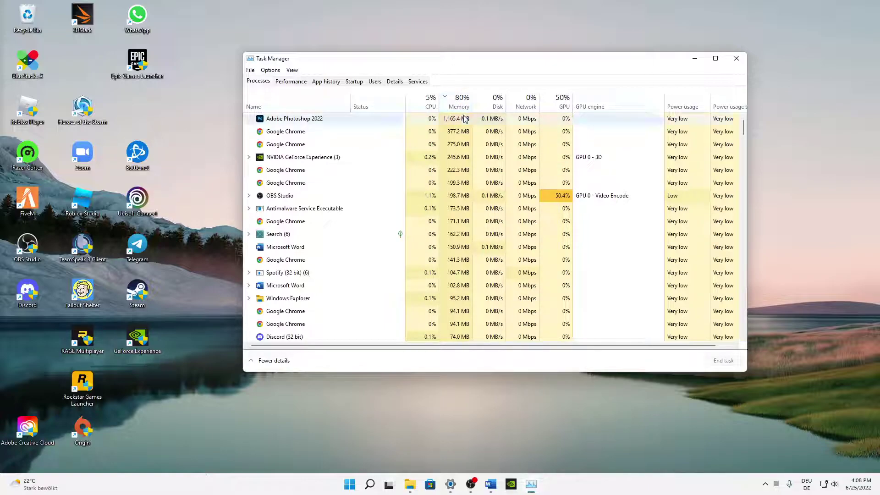
- Sort the running processes by highest memory usage, select Adobe Photoshop 2022, and close Task Manager
{"action": "left_click", "coordinate": [456, 107]}
{"action": "left_click", "coordinate": [456, 107]}
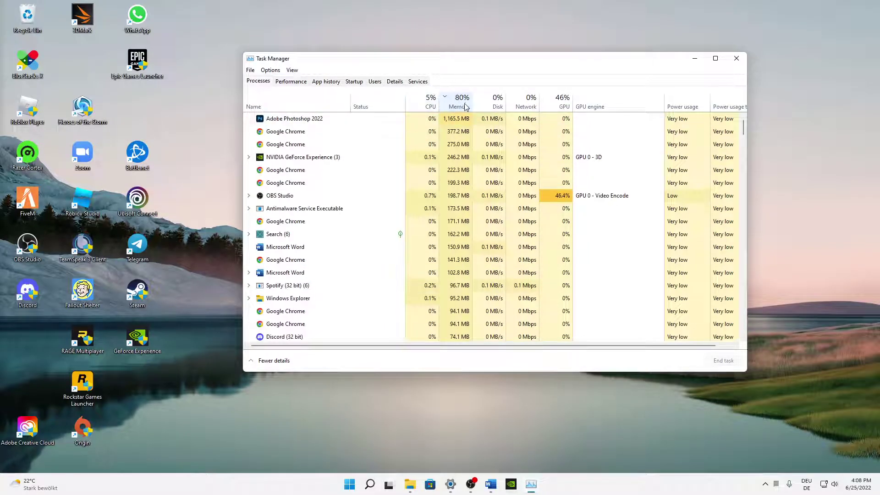
{"action": "left_click", "coordinate": [315, 120]}
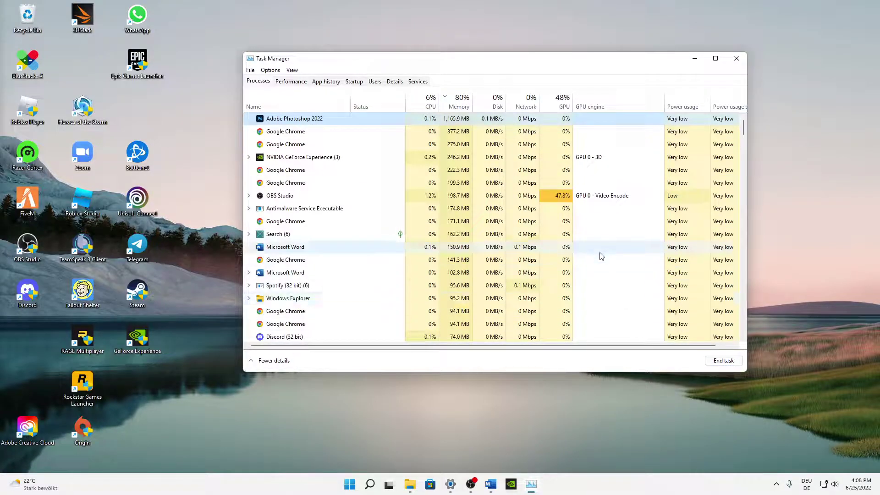
{"action": "left_click", "coordinate": [739, 58]}
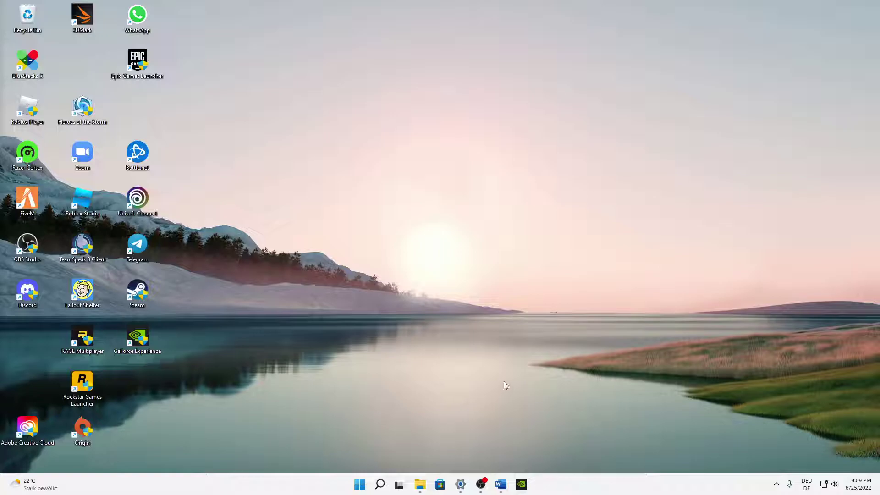
- In GeForce Experience, cancel the paused GeForce Game Ready Driver 516.40 download, start it again, and minimize the window
{"action": "left_click", "coordinate": [520, 487]}
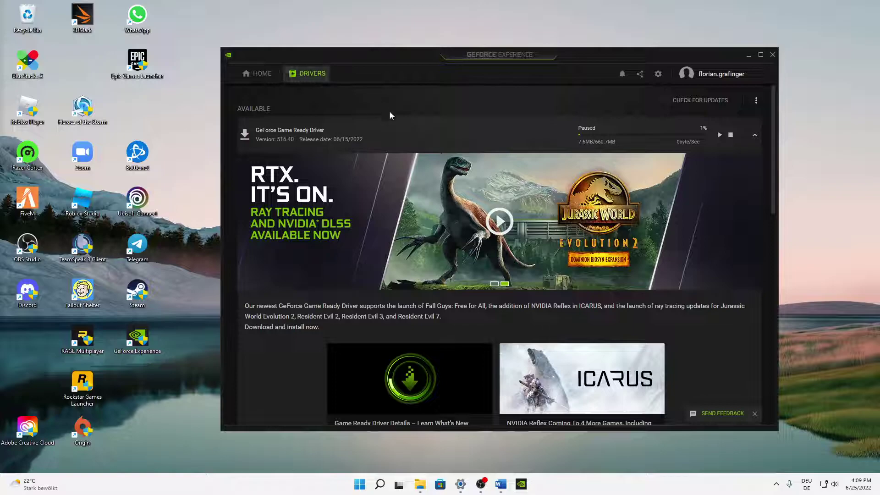
{"action": "left_click", "coordinate": [739, 138]}
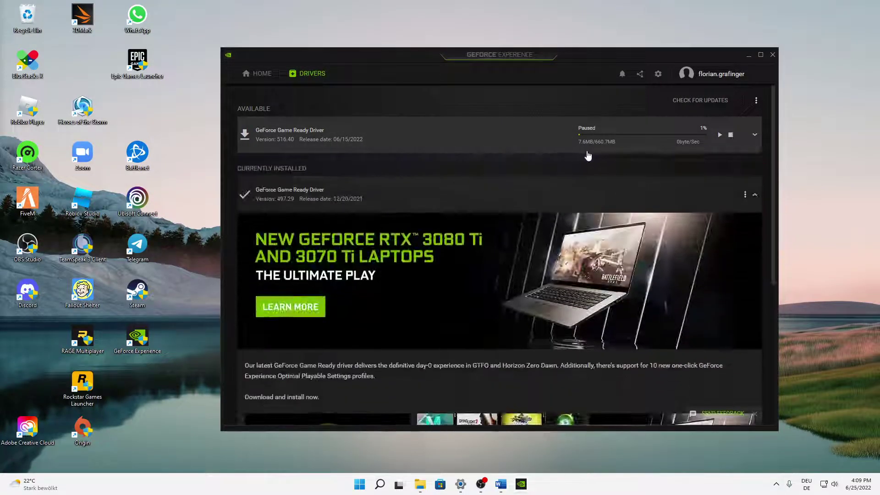
{"action": "left_click", "coordinate": [730, 135]}
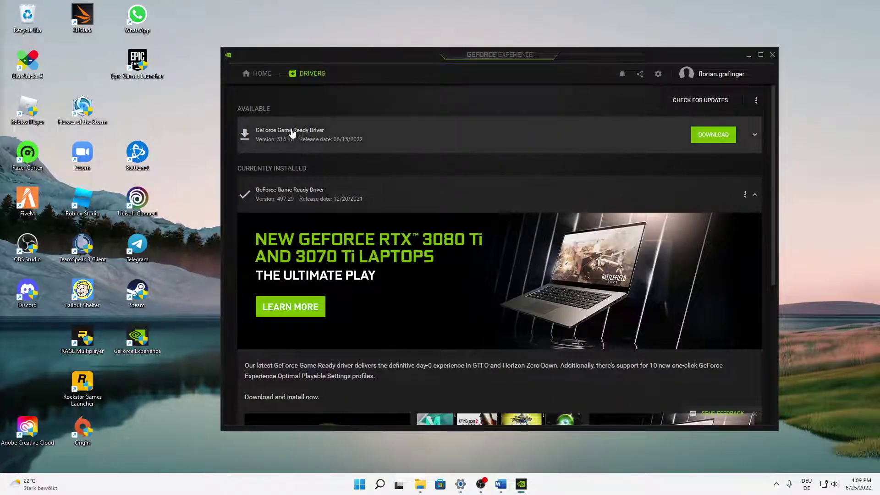
{"action": "left_click", "coordinate": [701, 139]}
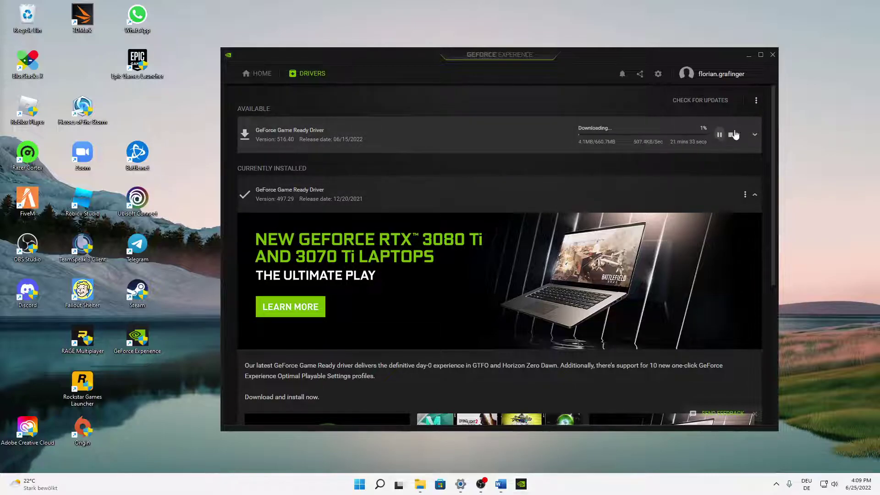
{"action": "left_click", "coordinate": [749, 55]}
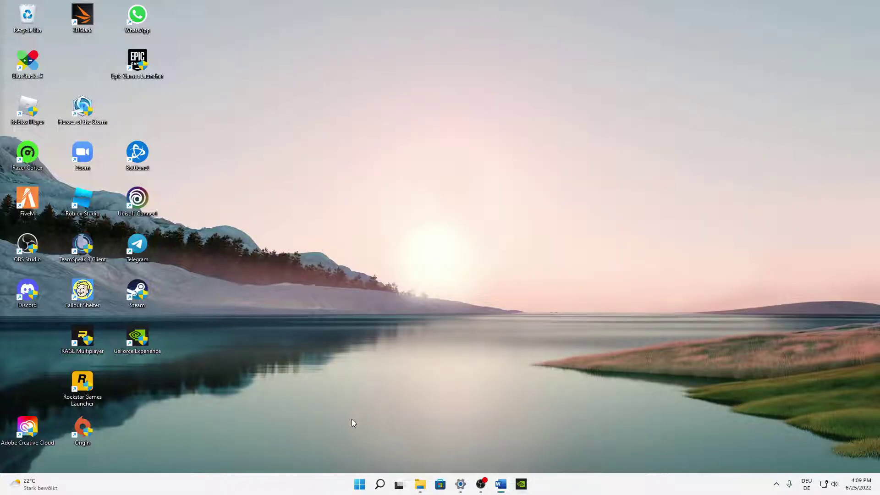
- Open Device Manager from Windows search, collapse the network adapters category, and move the window nearer the middle of the desktop
{"action": "left_click", "coordinate": [381, 484]}
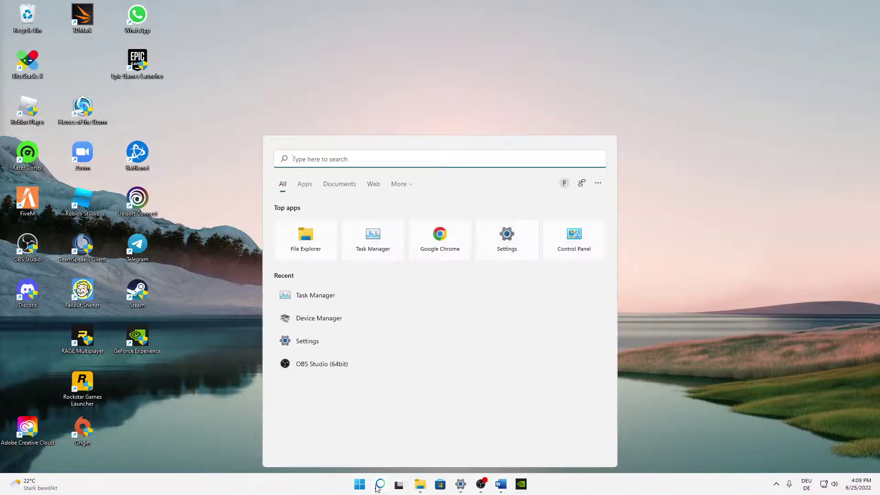
{"action": "type", "text": "ger"}
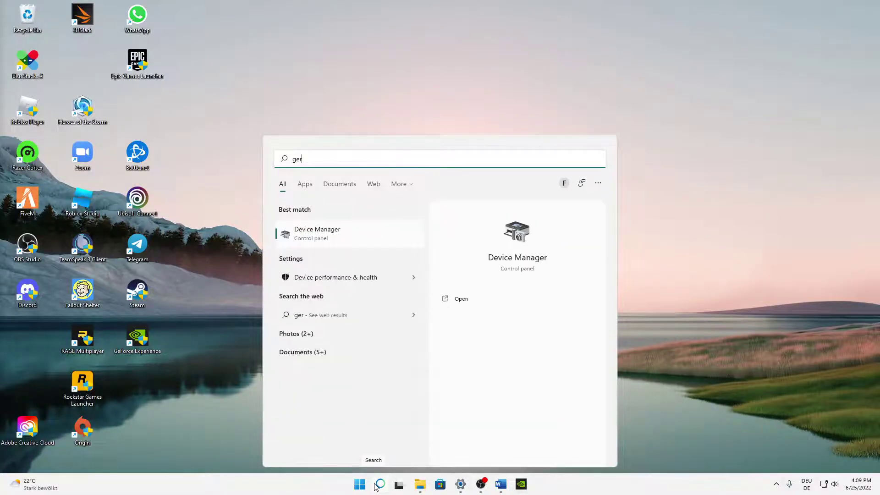
{"action": "left_click", "coordinate": [379, 236]}
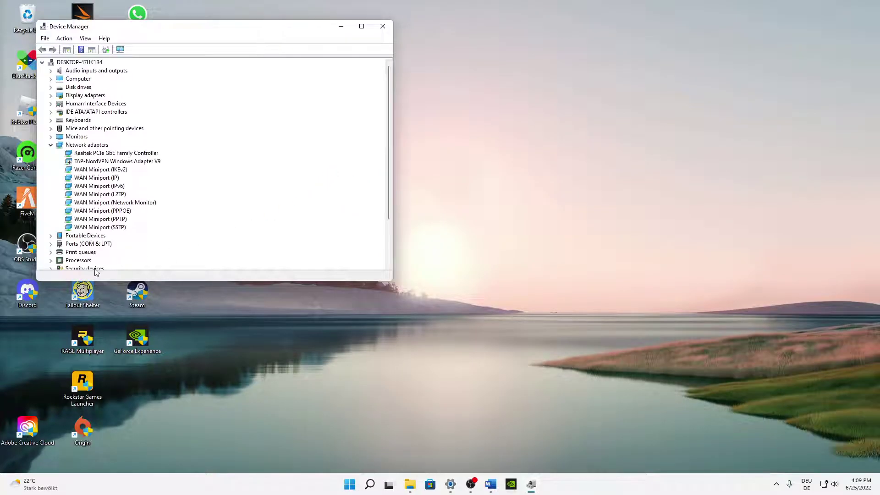
{"action": "left_click", "coordinate": [50, 145]}
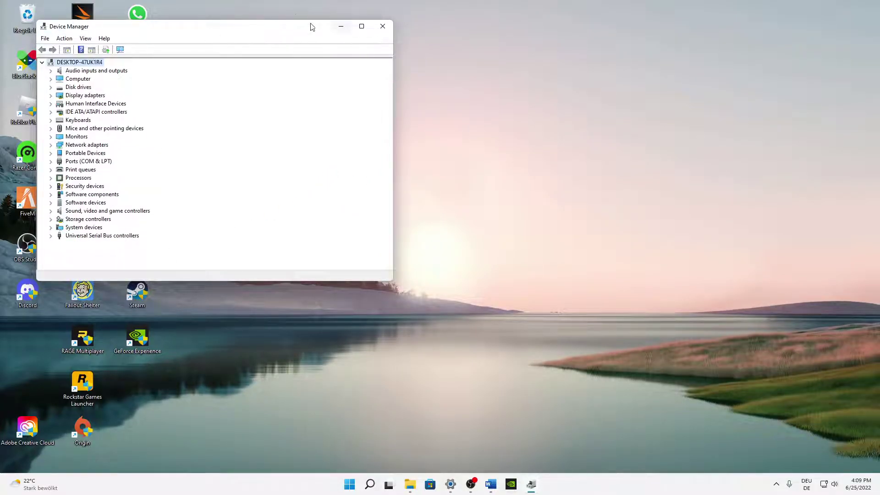
{"action": "left_click_drag", "start_coordinate": [291, 25], "coordinate": [552, 88]}
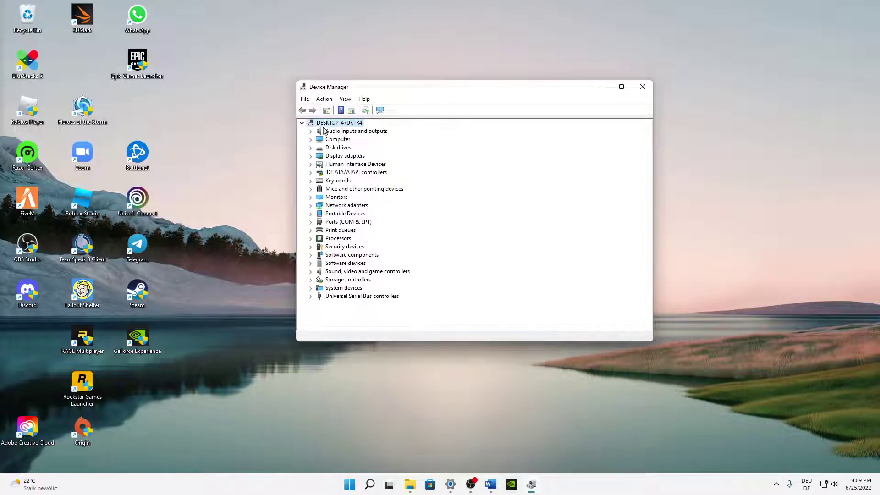
- Run an automatic driver update search for the NVIDIA GeForce RTX 3060 Ti display adapter, and collapse its category when finished
{"action": "left_click", "coordinate": [310, 157]}
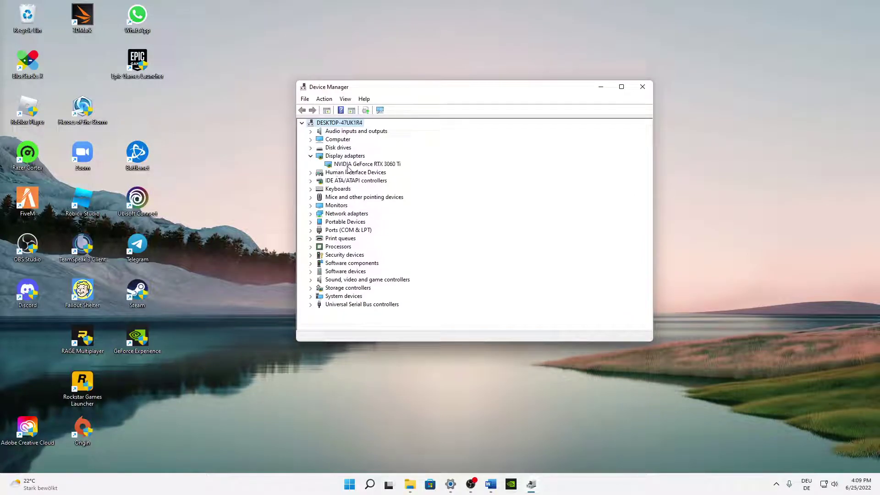
{"action": "right_click", "coordinate": [349, 166]}
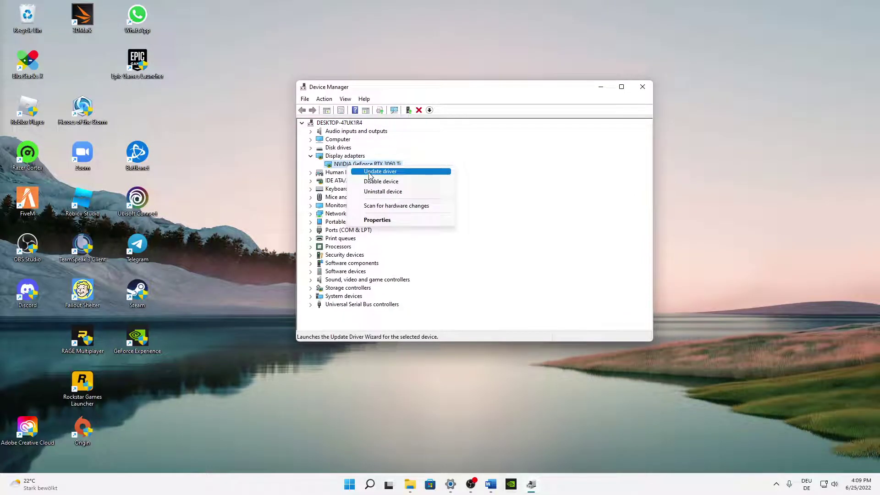
{"action": "left_click", "coordinate": [370, 173]}
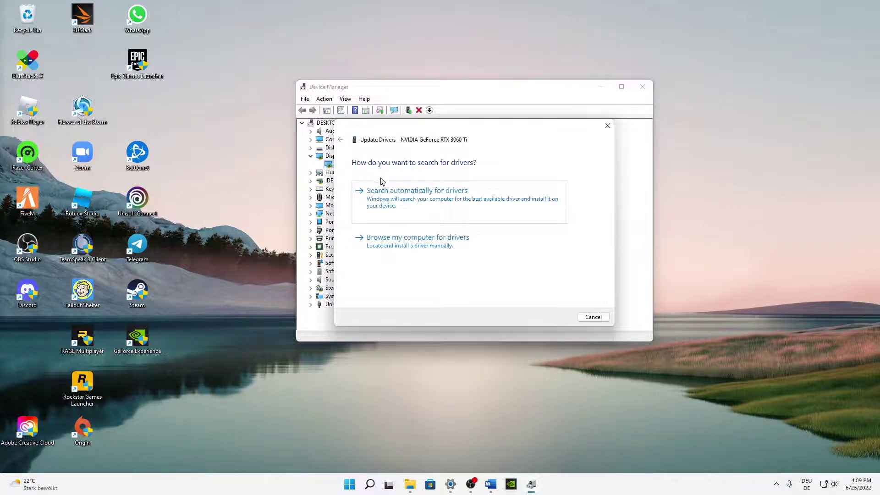
{"action": "left_click", "coordinate": [396, 198]}
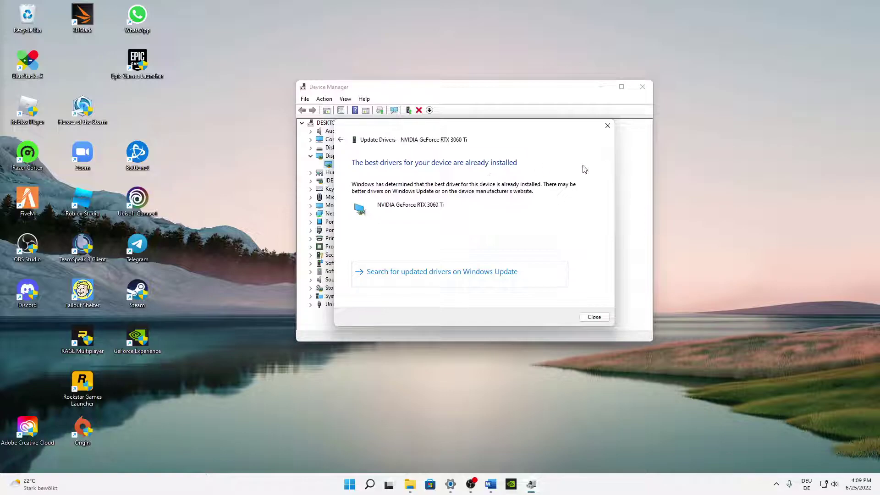
{"action": "left_click", "coordinate": [603, 129]}
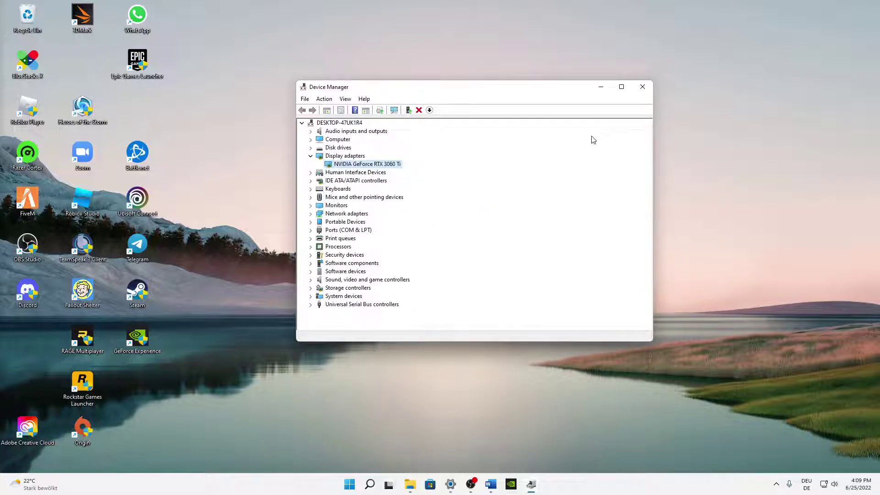
{"action": "left_click", "coordinate": [310, 156]}
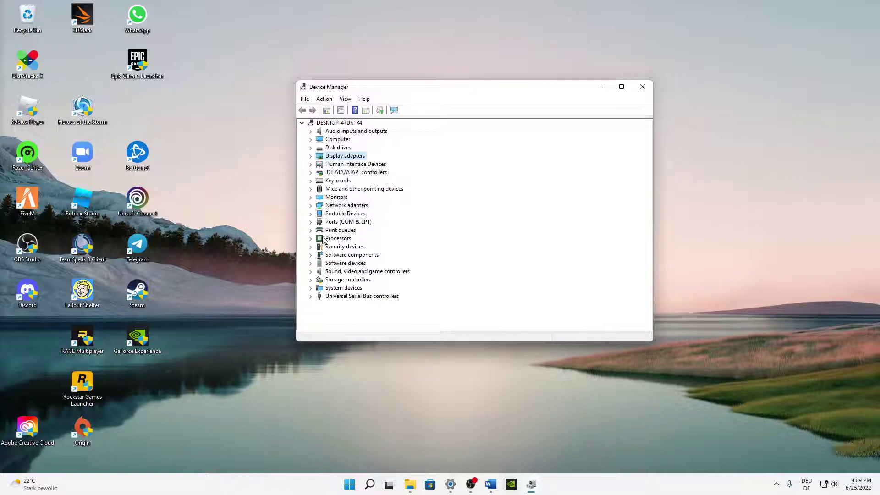
- Try to disable the Realtek(R) Audio device under the sound, video and game controllers, dismissing the confirmation
{"action": "left_click", "coordinate": [310, 272]}
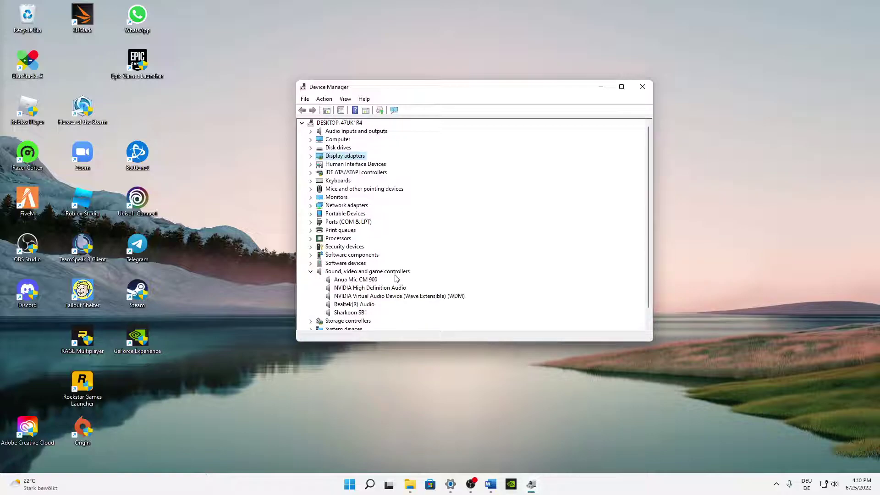
{"action": "right_click", "coordinate": [349, 306]}
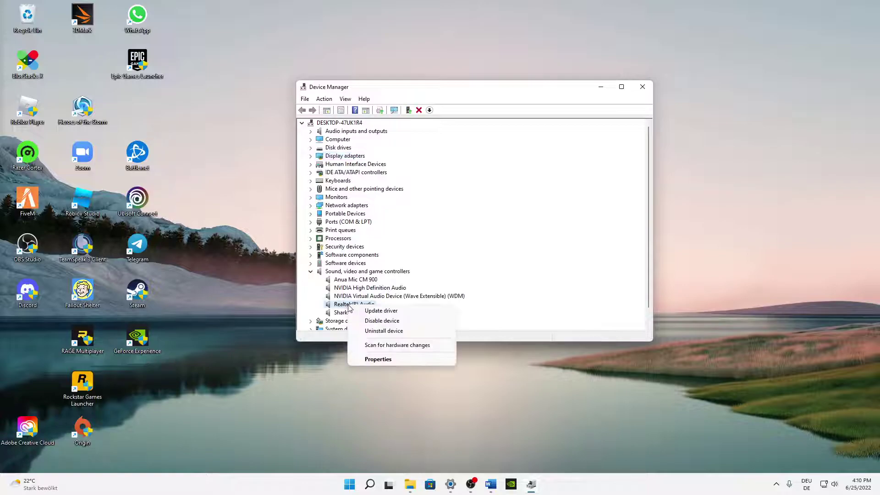
{"action": "left_click", "coordinate": [382, 321]}
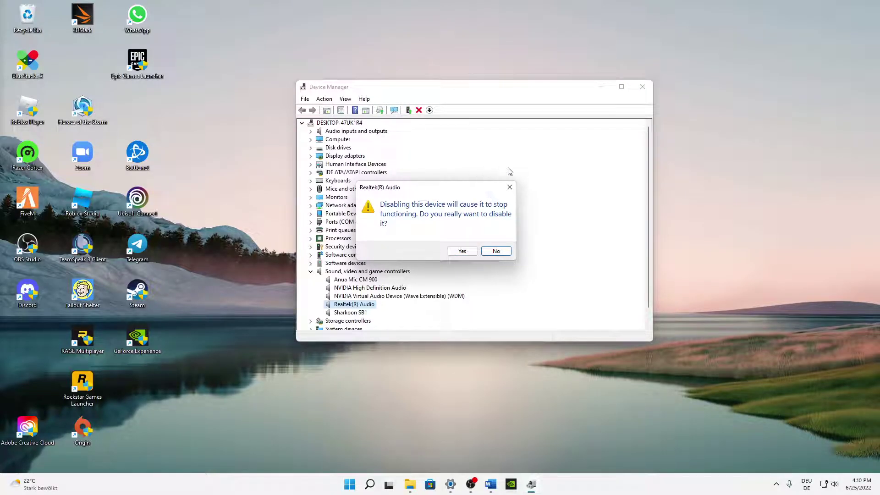
{"action": "left_click", "coordinate": [509, 187]}
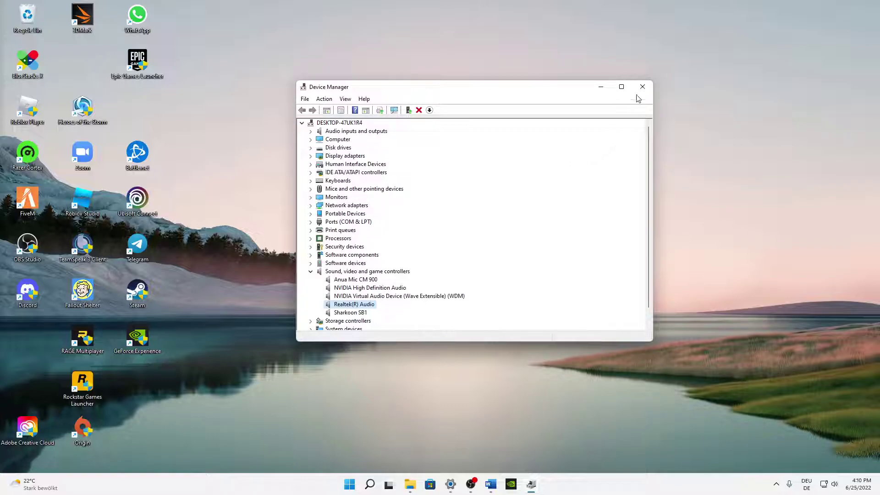
- Close Device Manager and return to the empty desktop
{"action": "left_click_drag", "start_coordinate": [621, 61], "coordinate": [645, 70]}
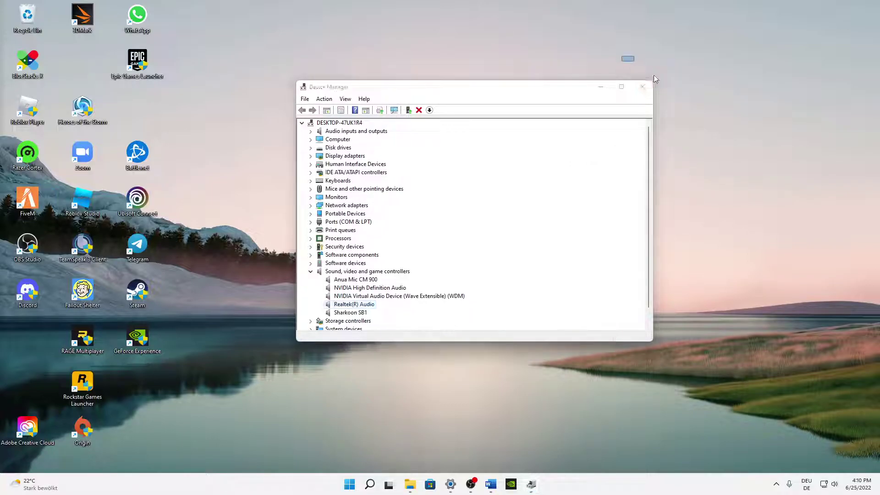
{"action": "left_click", "coordinate": [642, 87]}
{"action": "left_click_drag", "start_coordinate": [209, 143], "coordinate": [642, 371]}
{"action": "mouse_move", "coordinate": [532, 362]}
{"action": "left_mouse_down"}
{"action": "mouse_move", "coordinate": [877, 239]}
{"action": "mouse_move", "coordinate": [875, 273]}
{"action": "mouse_move", "coordinate": [624, 367]}
{"action": "mouse_move", "coordinate": [524, 369]}
{"action": "left_mouse_up"}
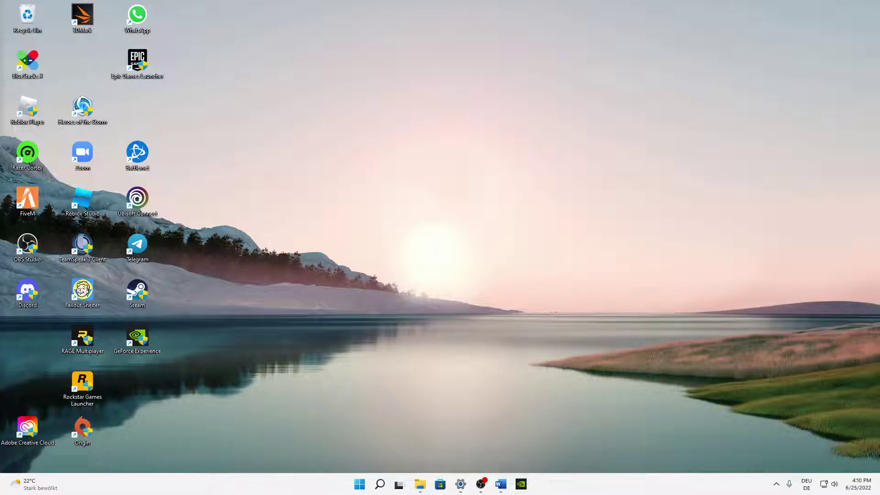